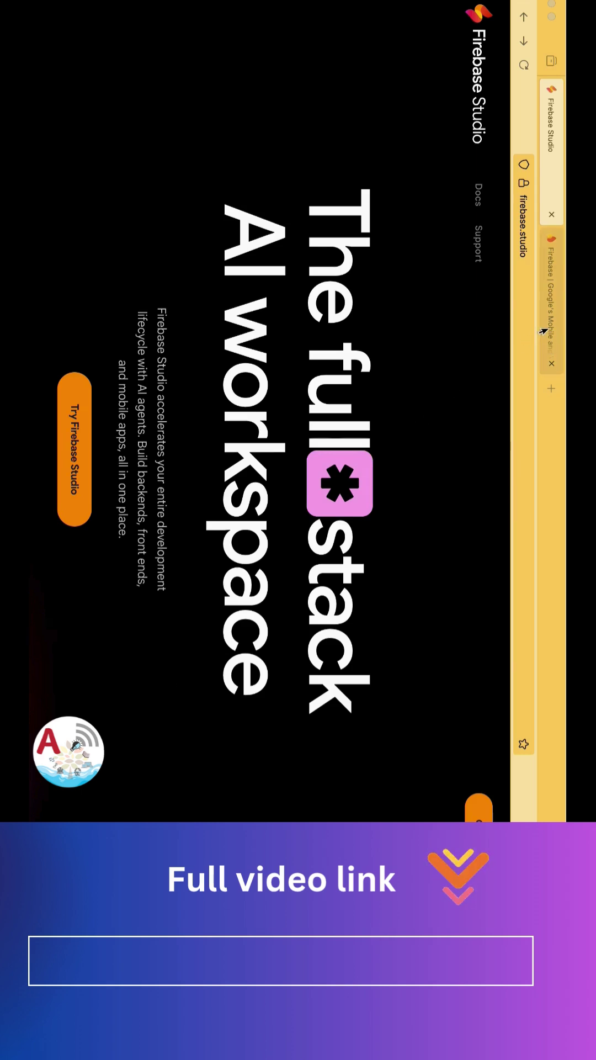
{"action": "left_click", "coordinate": [551, 298]}
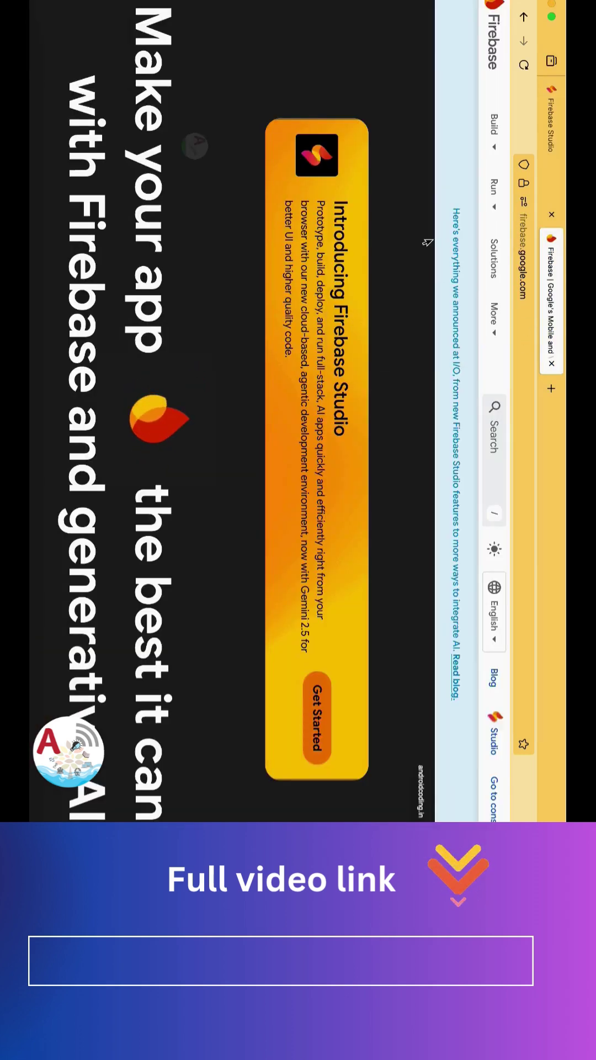
{"action": "left_click", "coordinate": [547, 124]}
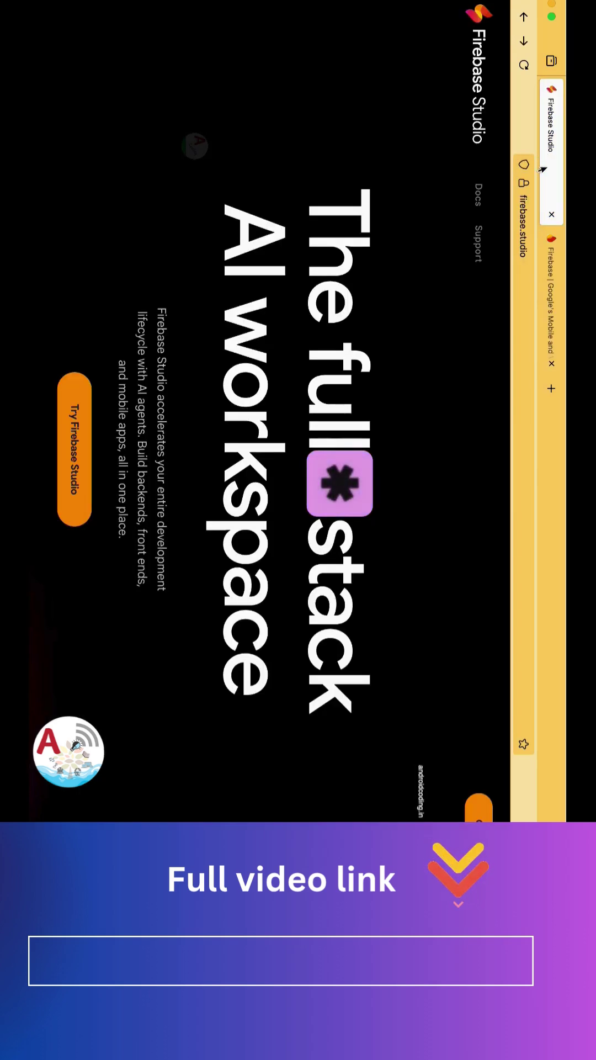
{"action": "left_click", "coordinate": [551, 302]}
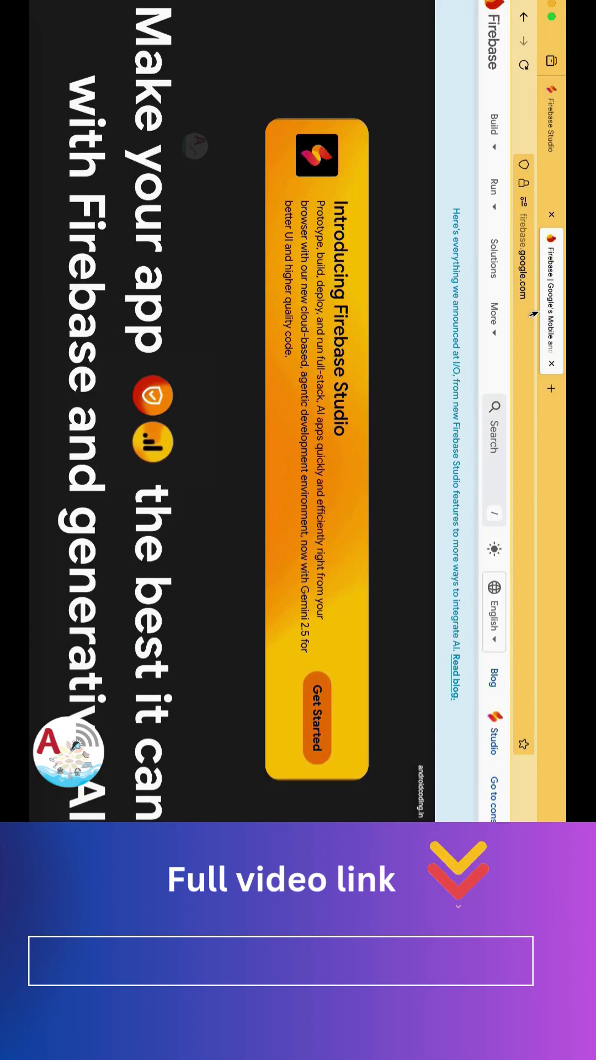
{"action": "left_click", "coordinate": [547, 149]}
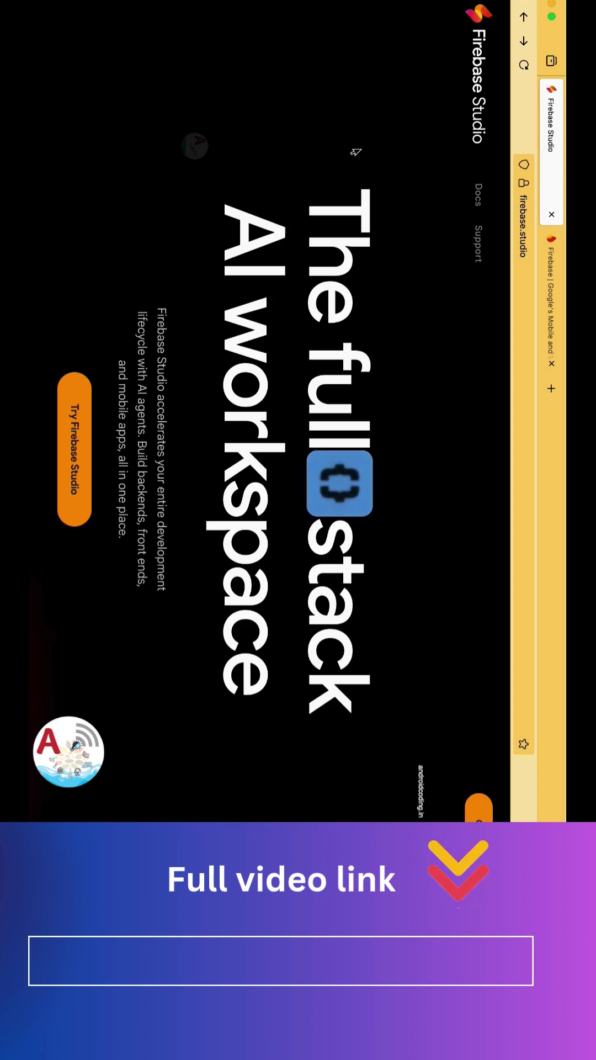